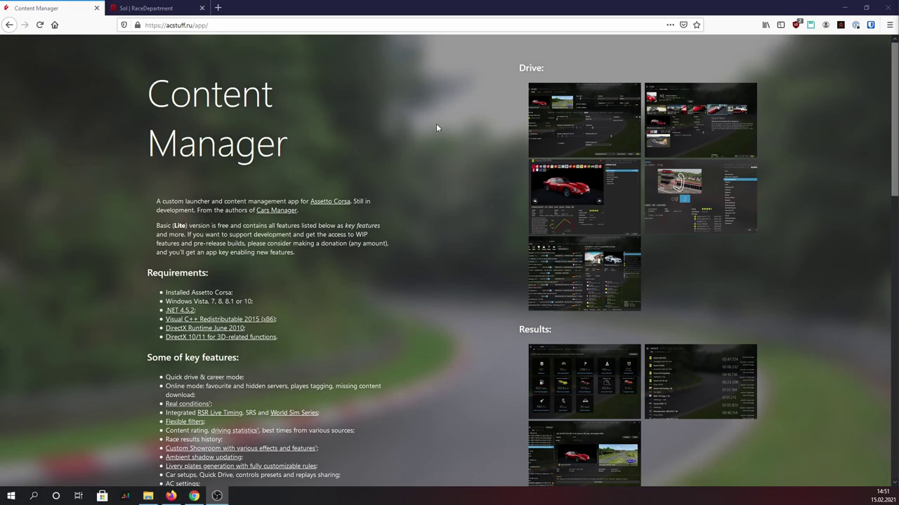
# Download Content Manager through the direct download link and save latest.zip.
pyautogui.scroll(-10, 433, 133)
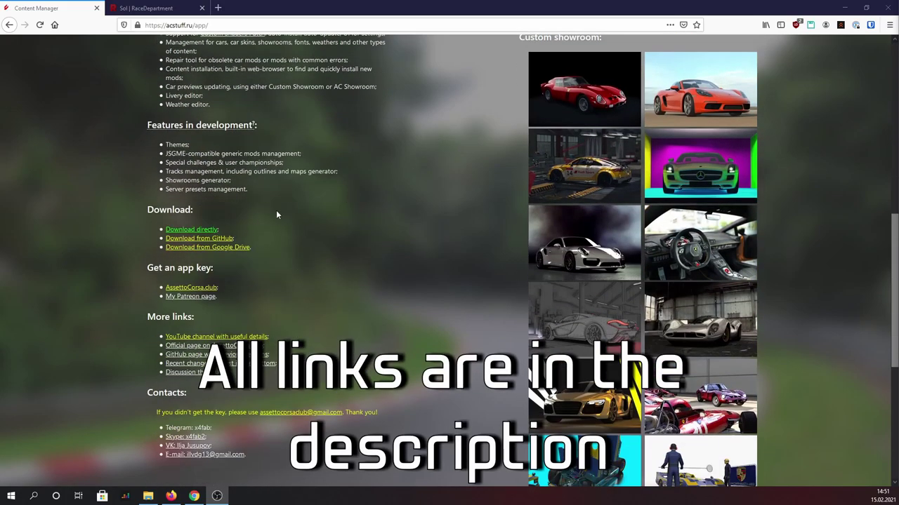
pyautogui.click(211, 226)
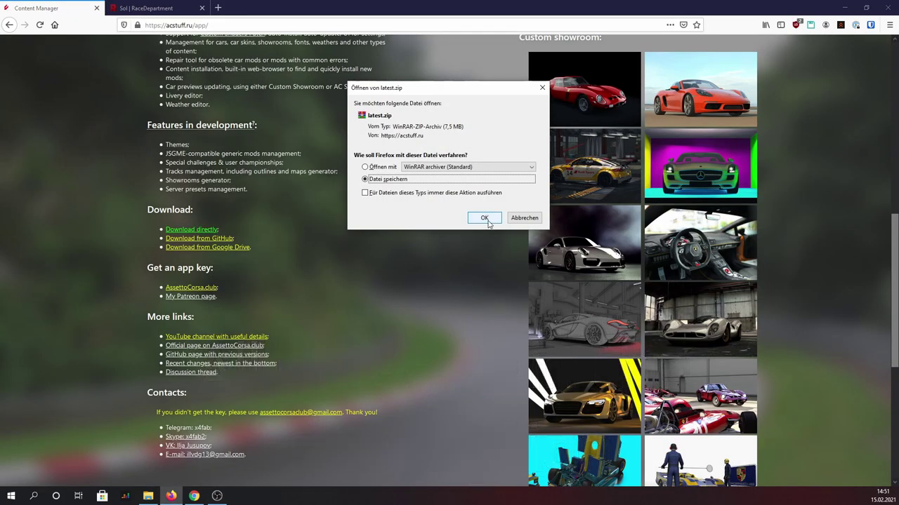
pyautogui.click(485, 219)
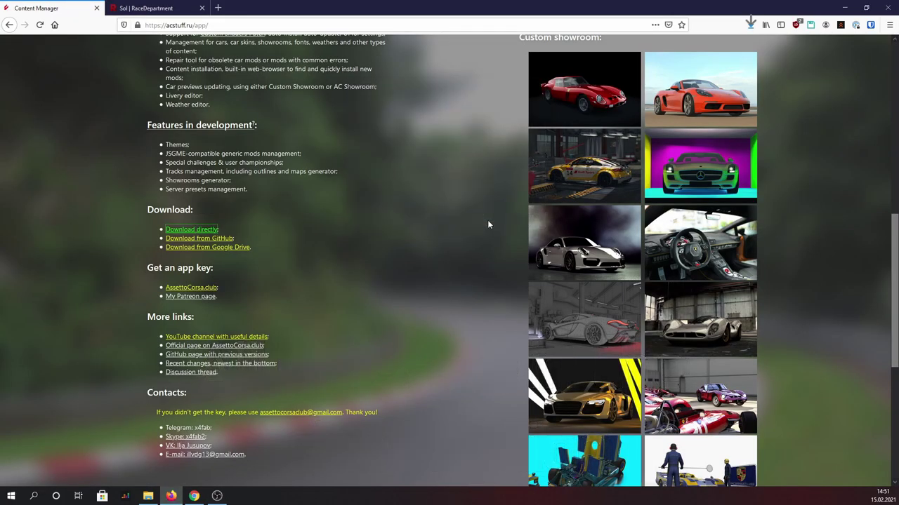
# Extract Content Manager.exe from the downloaded latest.zip to the desktop and place it in the corner of the desktop.
pyautogui.click(845, 7)
pyautogui.click(148, 497)
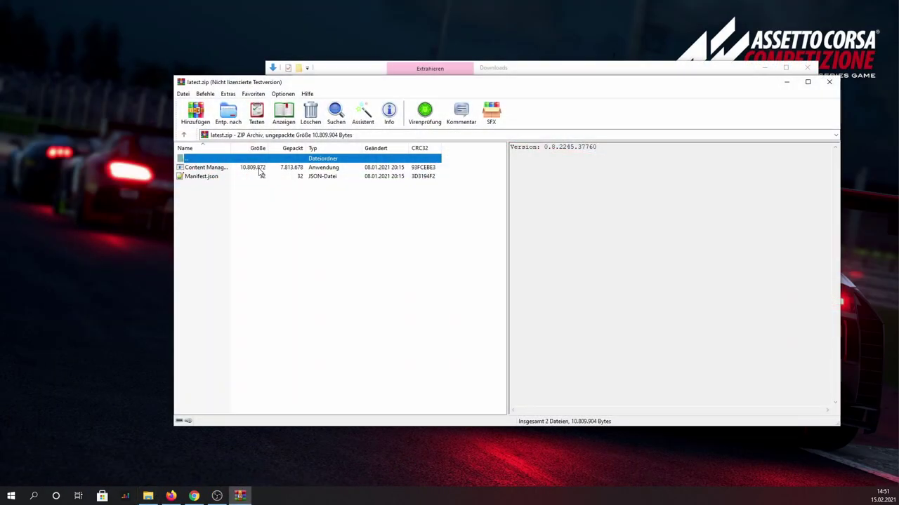
pyautogui.moveTo(68, 74); pyautogui.dragTo(57, 66)
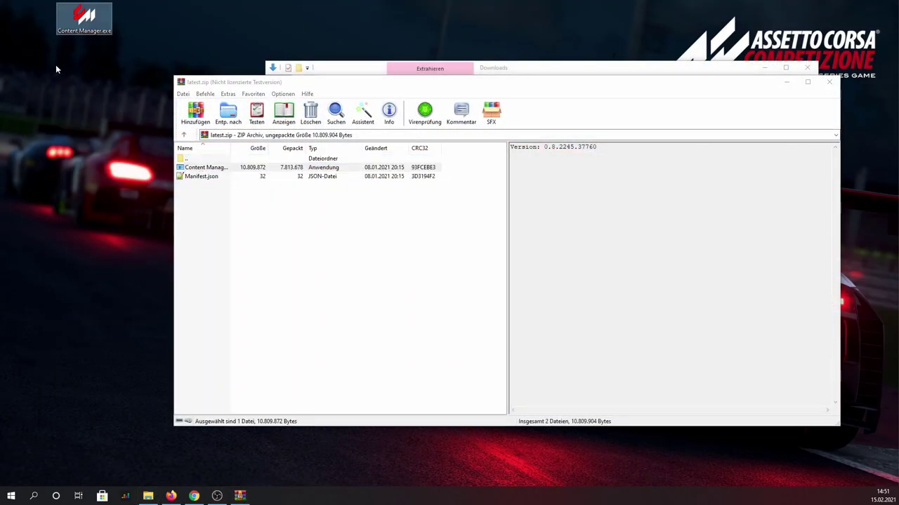
pyautogui.click(787, 82)
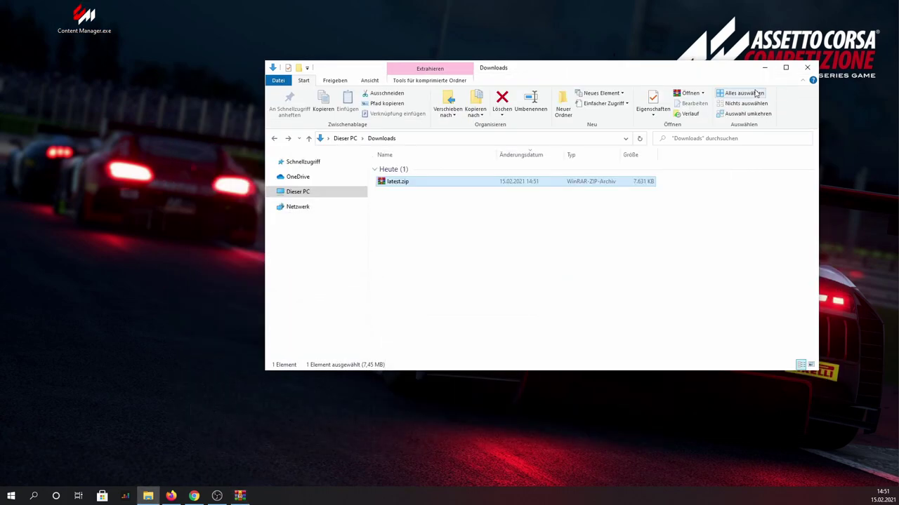
pyautogui.click(502, 210)
pyautogui.moveTo(104, 31); pyautogui.dragTo(46, 26)
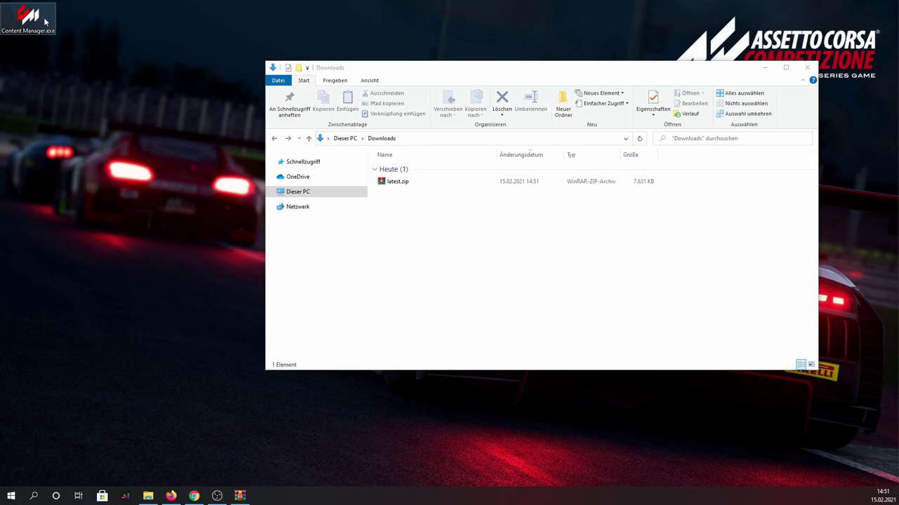
# Launch Content Manager from the desktop and select the GT Racing Steam profile for online use.
pyautogui.doubleClick(44, 22)
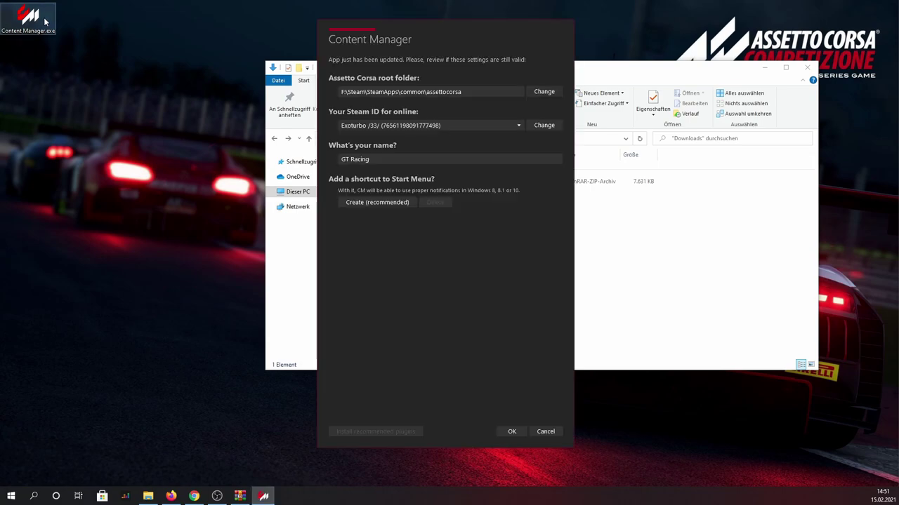
pyautogui.click(378, 129)
pyautogui.click(378, 147)
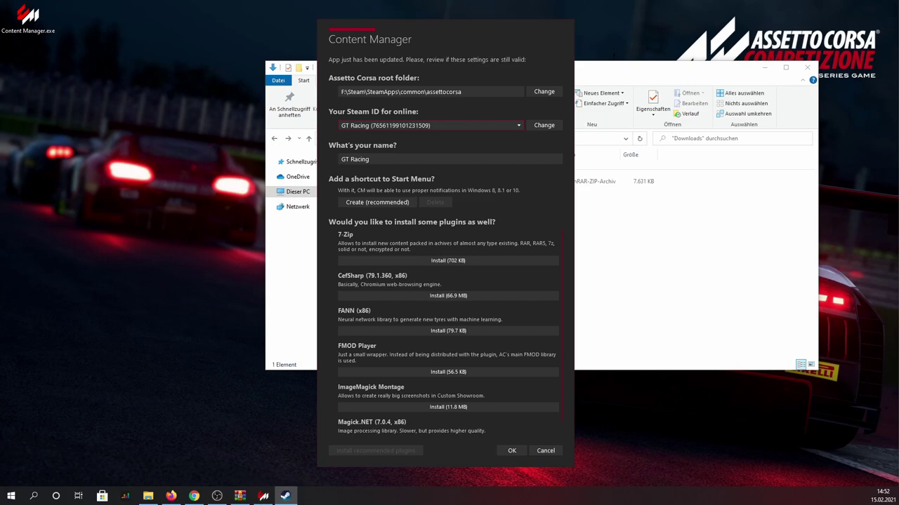
# Switch to Steam and open the local files folder of Assetto Corsa from the library.
pyautogui.moveTo(867, 51); pyautogui.dragTo(390, 4)
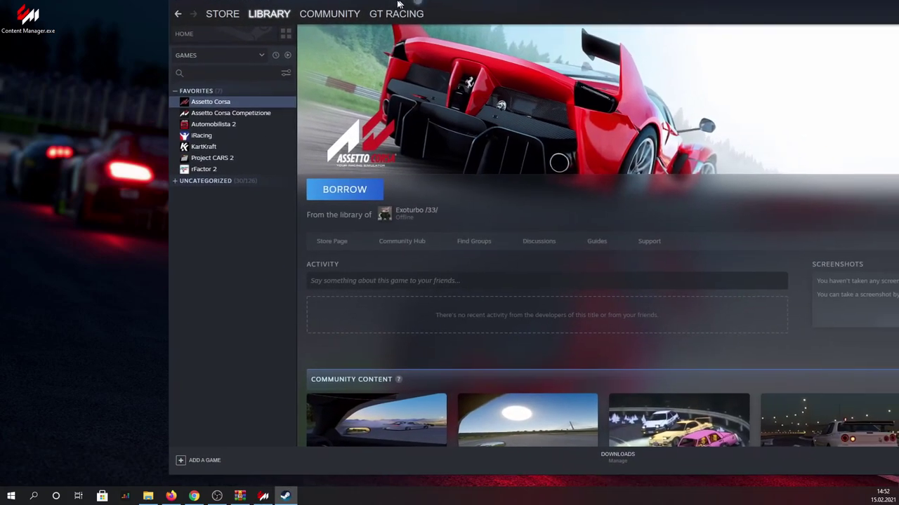
pyautogui.rightClick(58, 115)
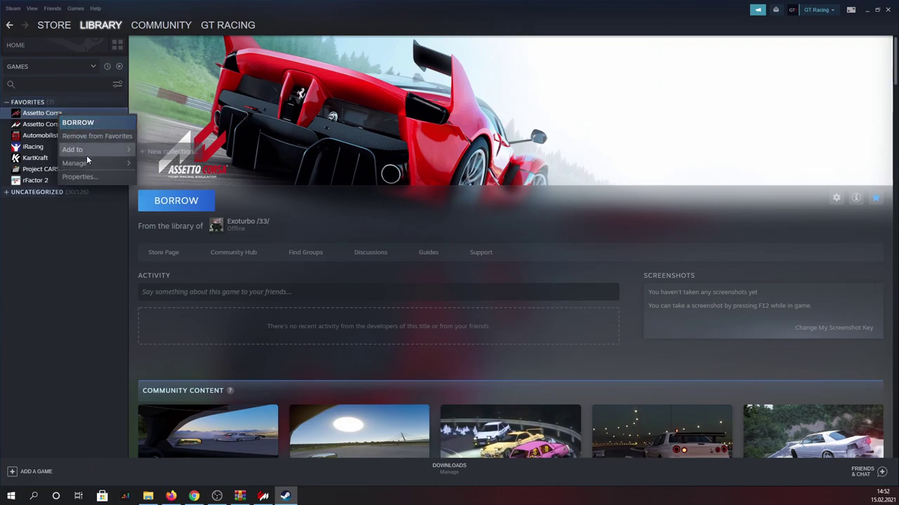
pyautogui.moveTo(89, 161)
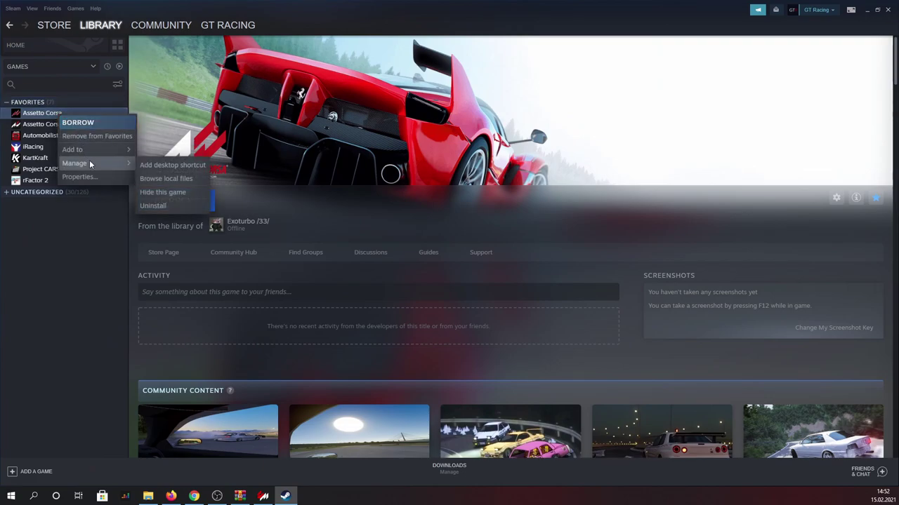
pyautogui.click(181, 179)
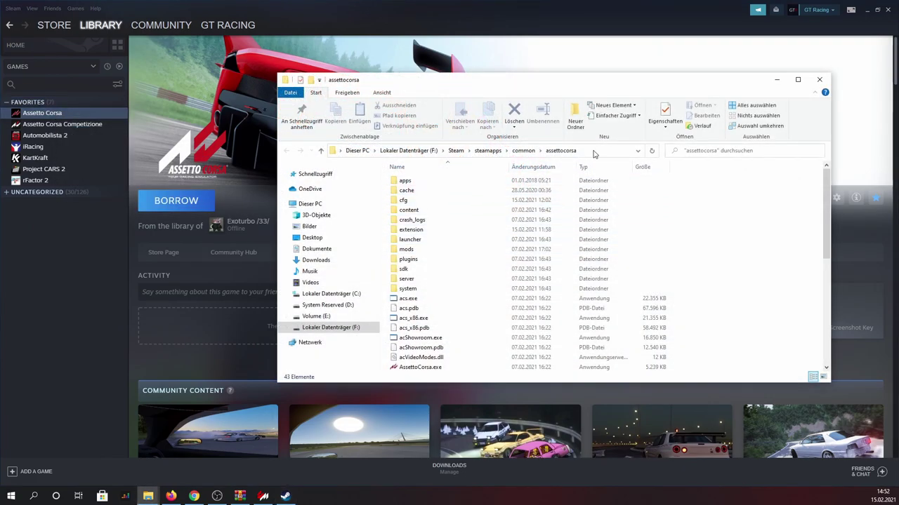
# Copy the assettocorsa folder path, enter it as Content Manager's Assetto Corsa root folder and accept the initial setup.
pyautogui.click(593, 153)
pyautogui.rightClick(430, 154)
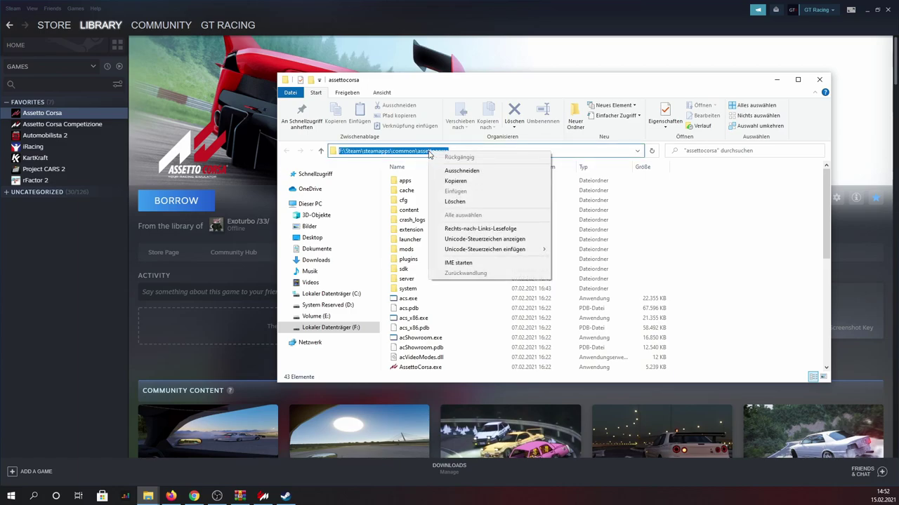
pyautogui.click(455, 181)
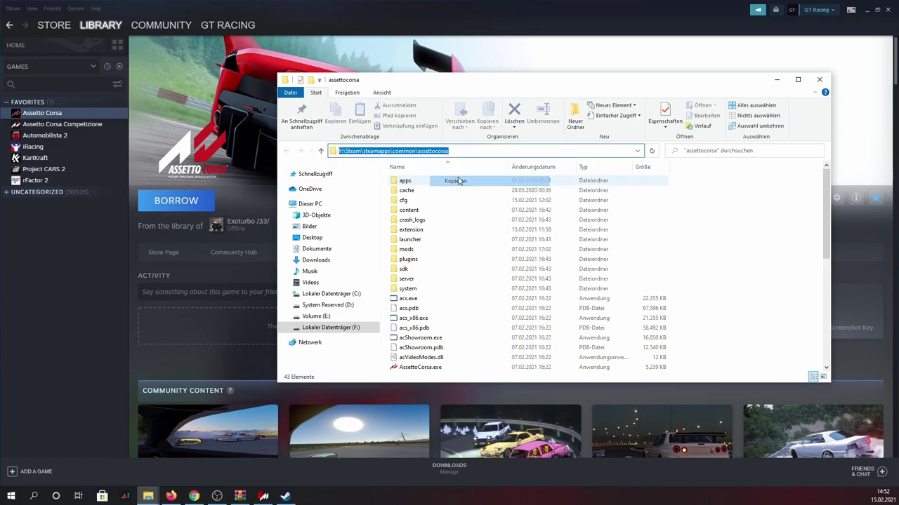
pyautogui.click(775, 80)
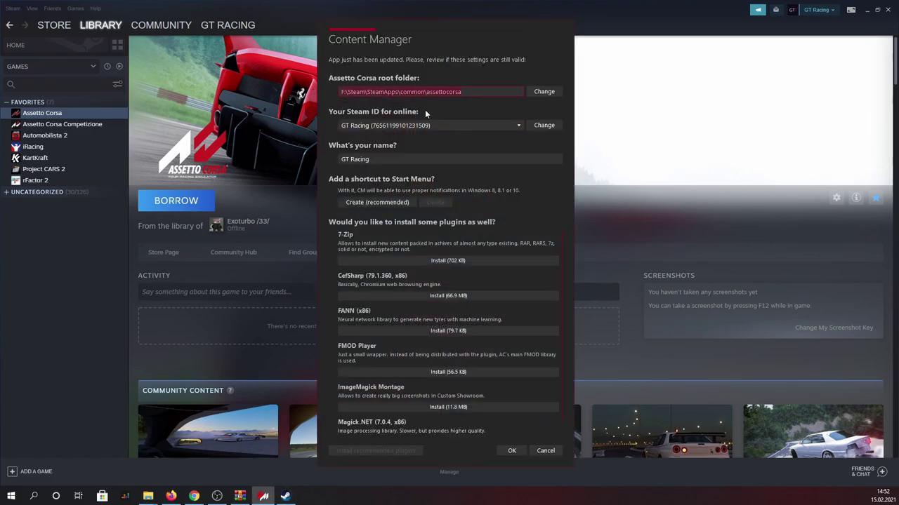
pyautogui.click(513, 450)
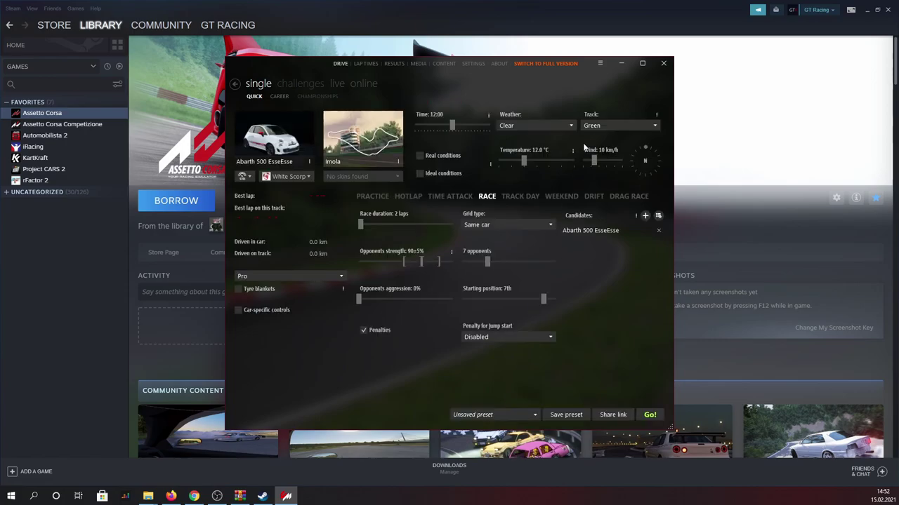
# Maximize Content Manager and install Custom Shaders Patch from its settings, including a reinstall of the missing configs.
pyautogui.click(641, 63)
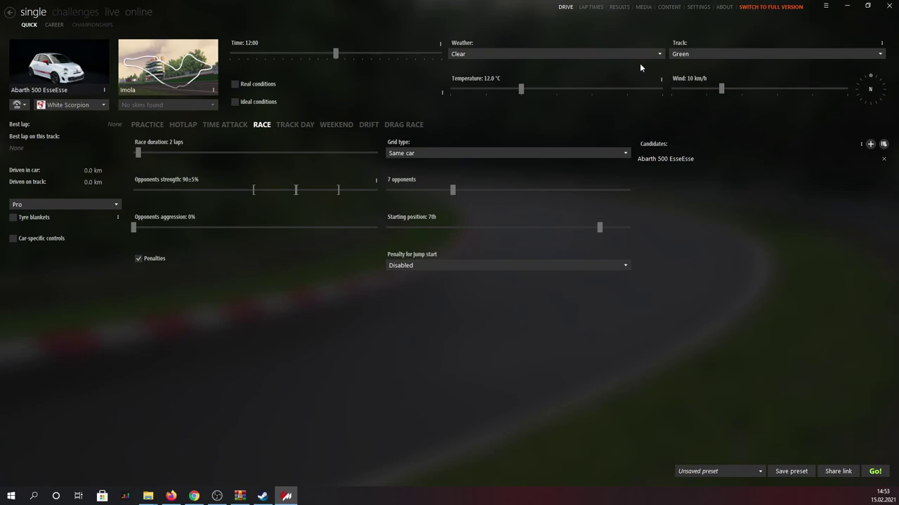
pyautogui.click(699, 8)
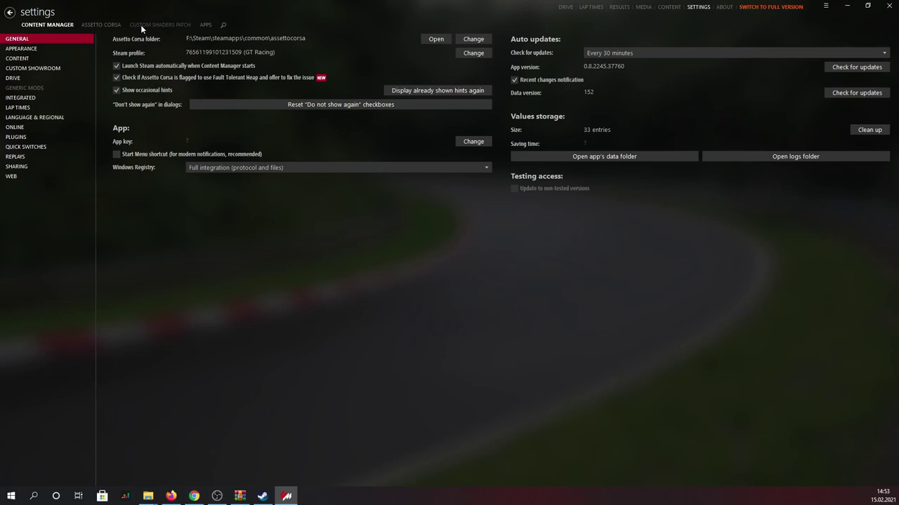
pyautogui.click(141, 24)
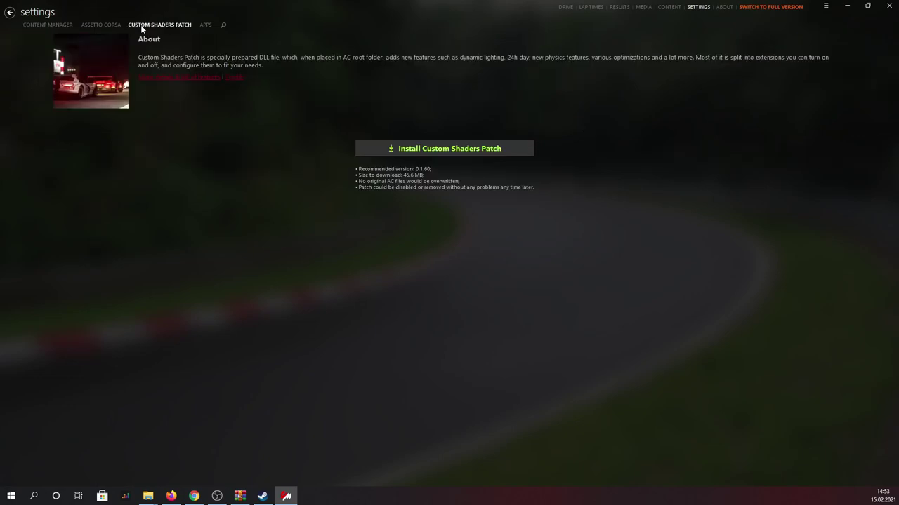
pyautogui.click(450, 149)
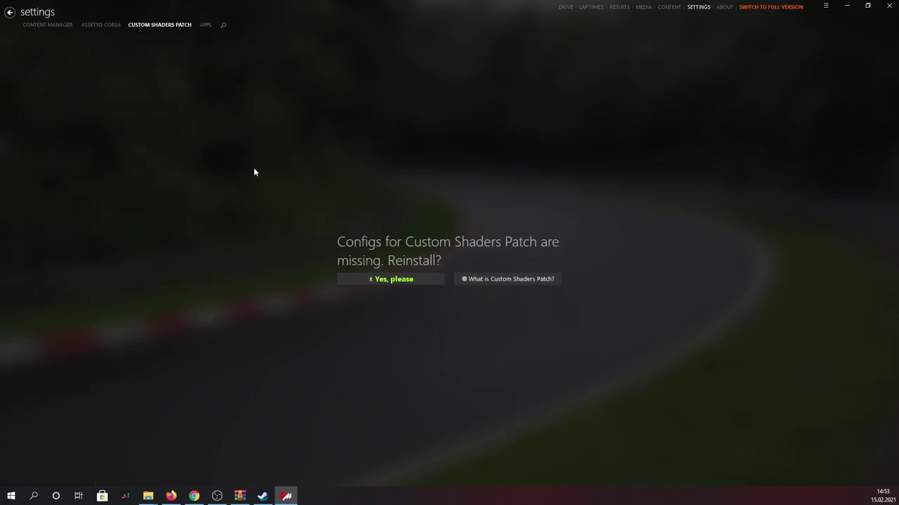
pyautogui.click(409, 280)
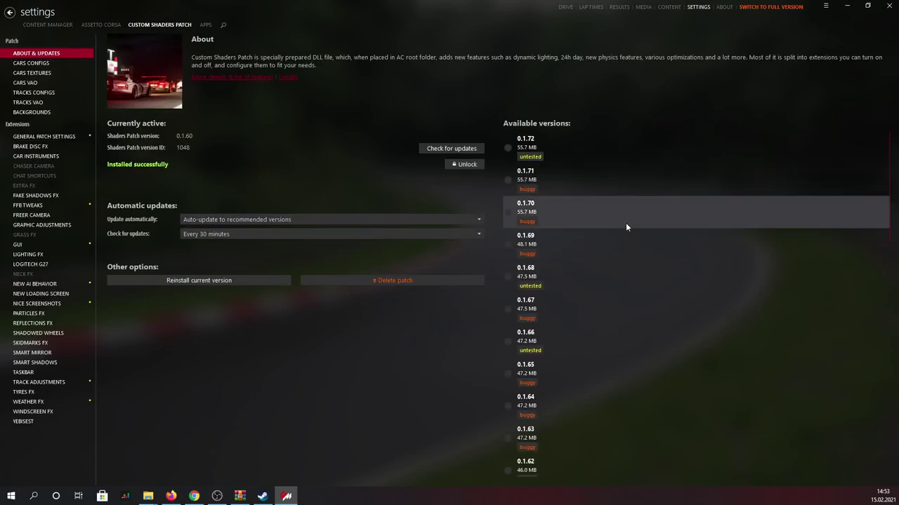
# Review the available Custom Shaders Patch versions down to the recommended one and open the Lighting FX settings.
pyautogui.scroll(-3, 625, 222)
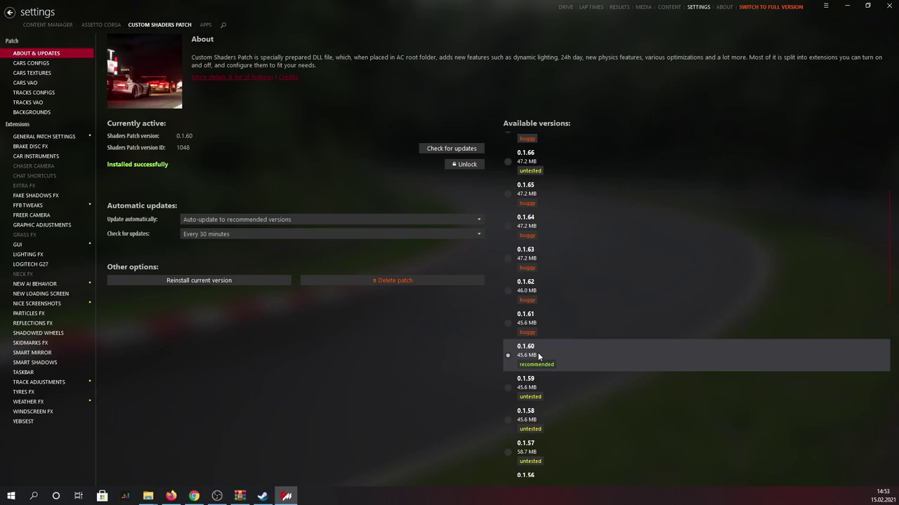
pyautogui.moveTo(570, 354)
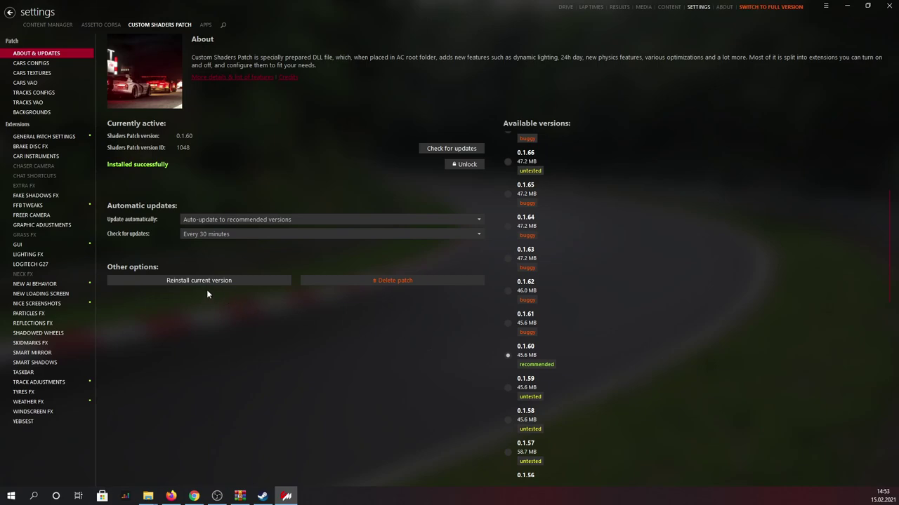
pyautogui.click(45, 257)
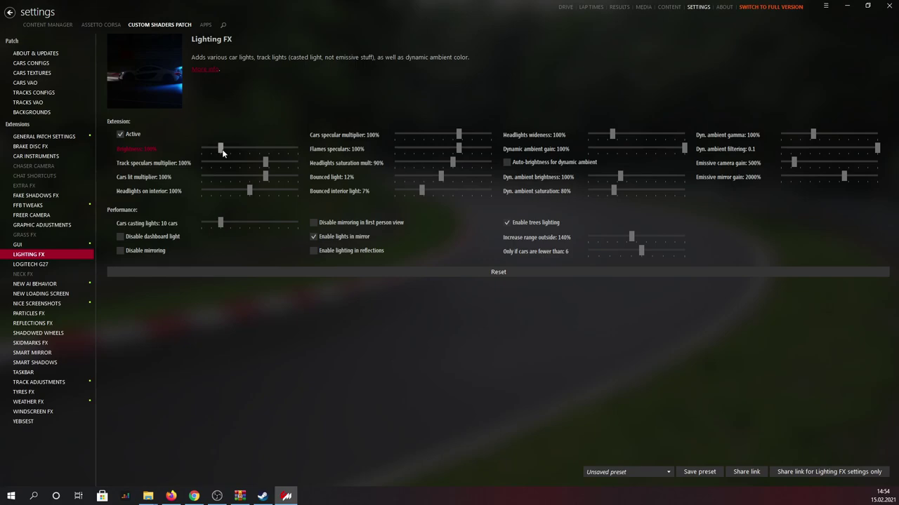
# Switch to the browser and download Sol 2.0.2 from its RaceDepartment page, saving Sol__2_0_2.zip.
pyautogui.hotkey('alt', 'Tab')
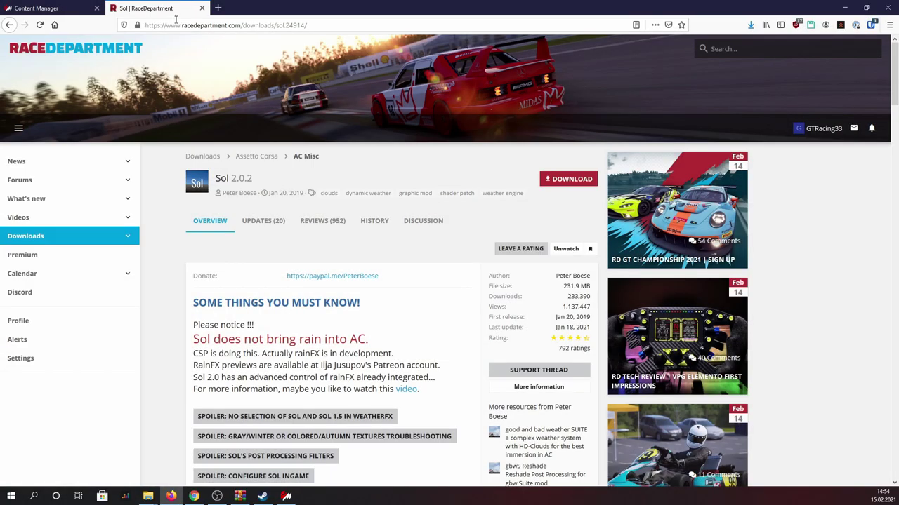
pyautogui.click(561, 181)
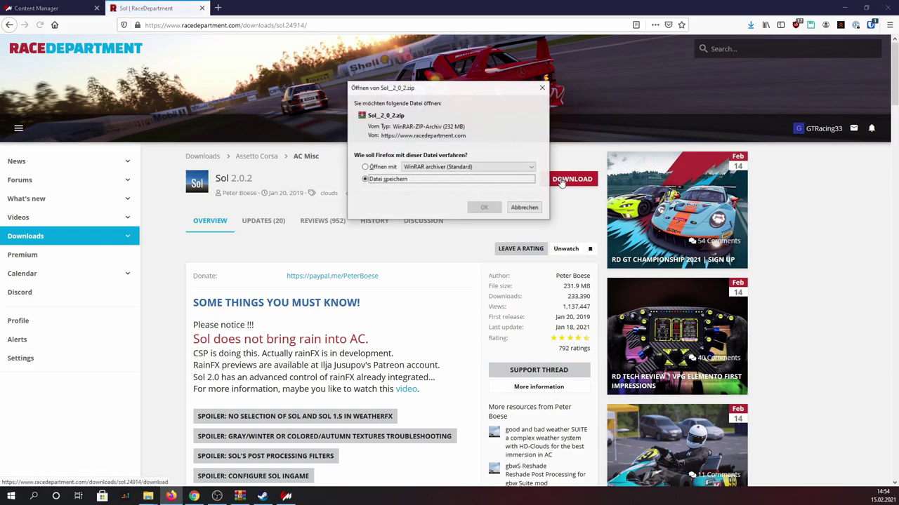
pyautogui.click(484, 207)
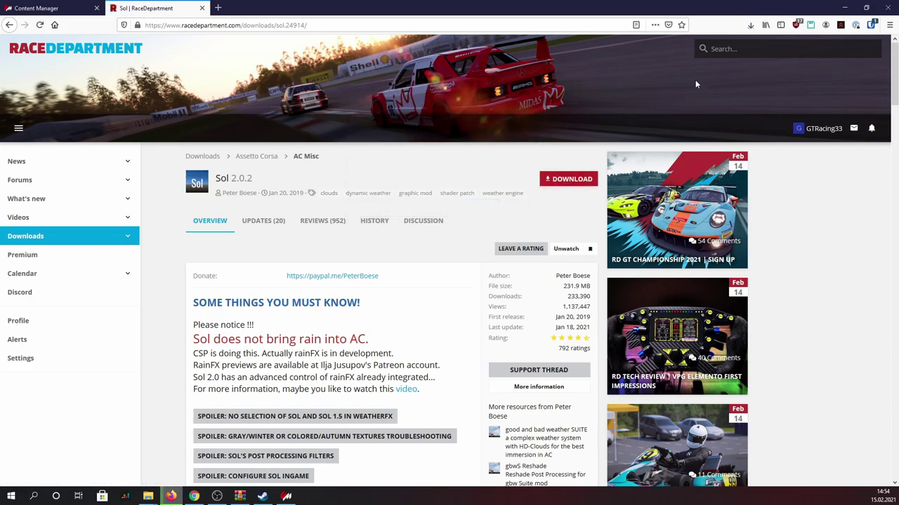
# Open Sol__2_0_2.zip in WinRAR beside the assettocorsa folder and go into MODS and its Sol 2.0.2 folder.
pyautogui.click(848, 8)
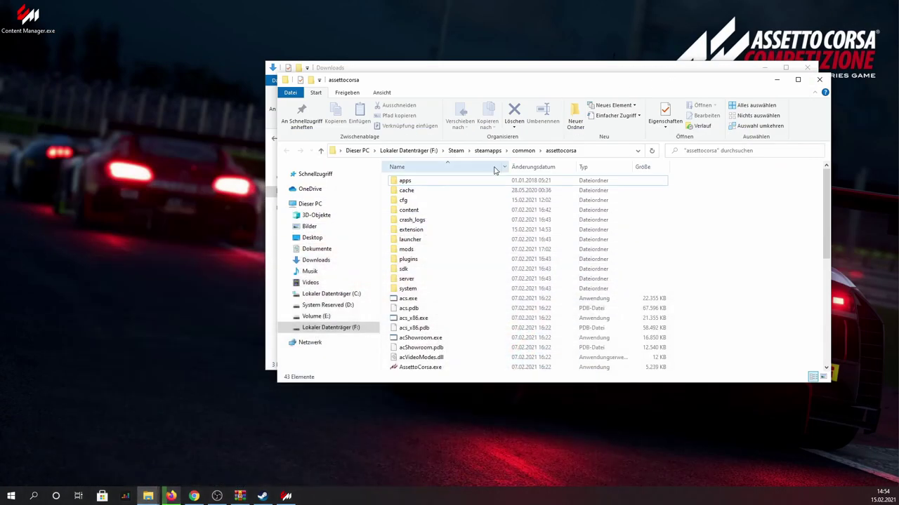
pyautogui.moveTo(532, 90); pyautogui.dragTo(595, 218)
pyautogui.click(807, 67)
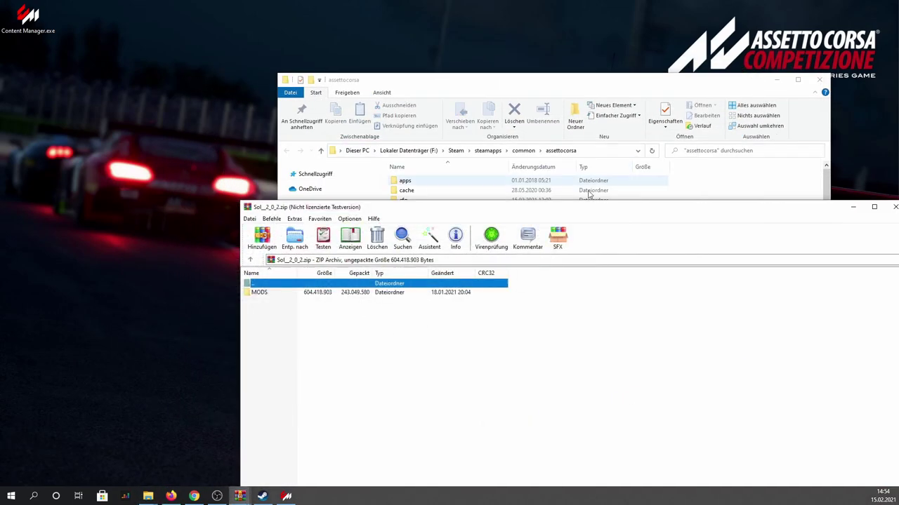
pyautogui.doubleClick(361, 294)
pyautogui.doubleClick(276, 294)
# Extract all contents of the Sol 2.0.2 folder into the assettocorsa folder, replacing existing files, and minimize the archive.
pyautogui.moveTo(271, 354); pyautogui.dragTo(278, 296)
pyautogui.moveTo(276, 329); pyautogui.dragTo(758, 184)
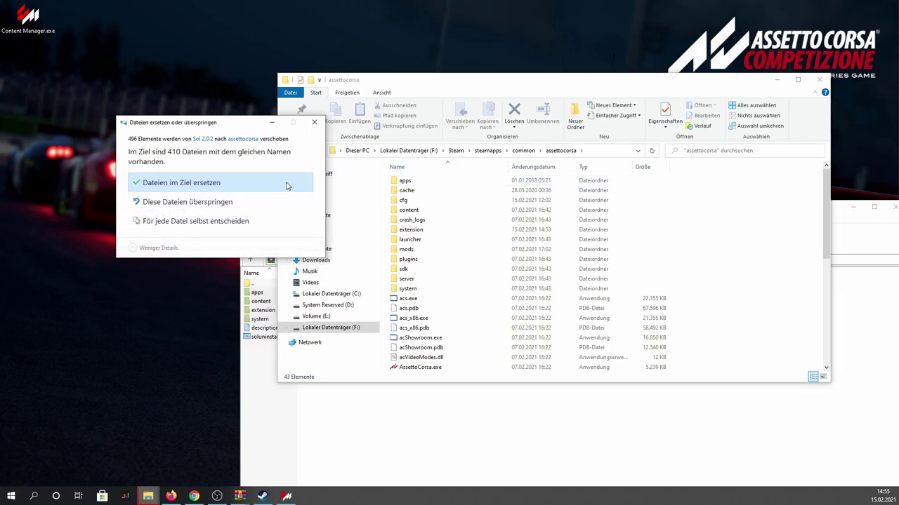
pyautogui.click(286, 185)
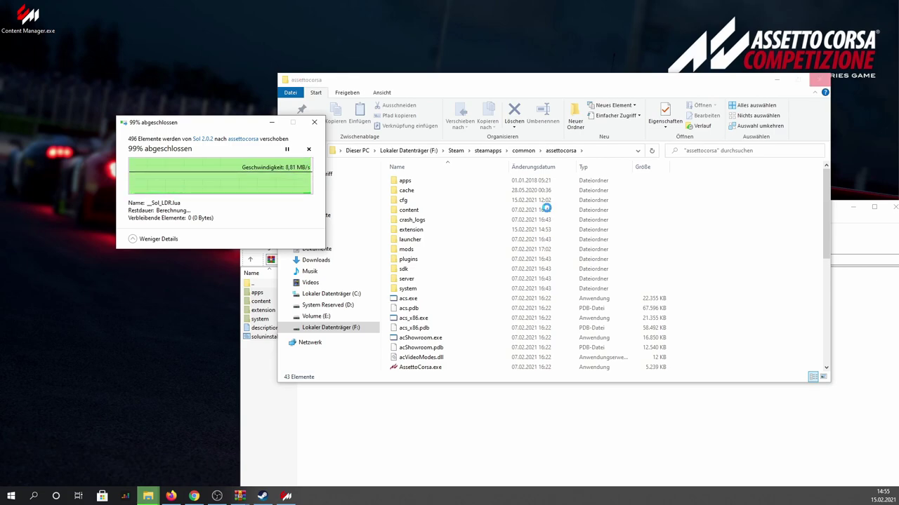
pyautogui.click(852, 207)
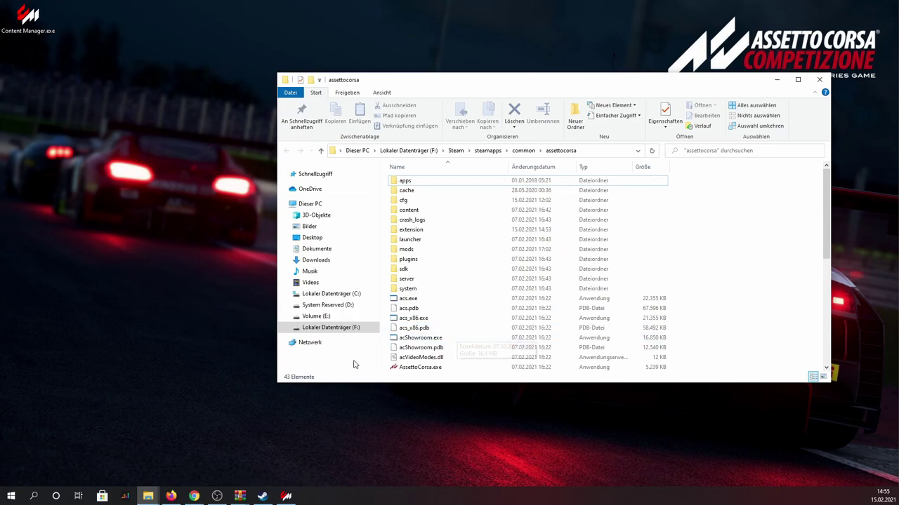
# Switch to Content Manager and open the app settings showing Sol Config.
pyautogui.click(286, 497)
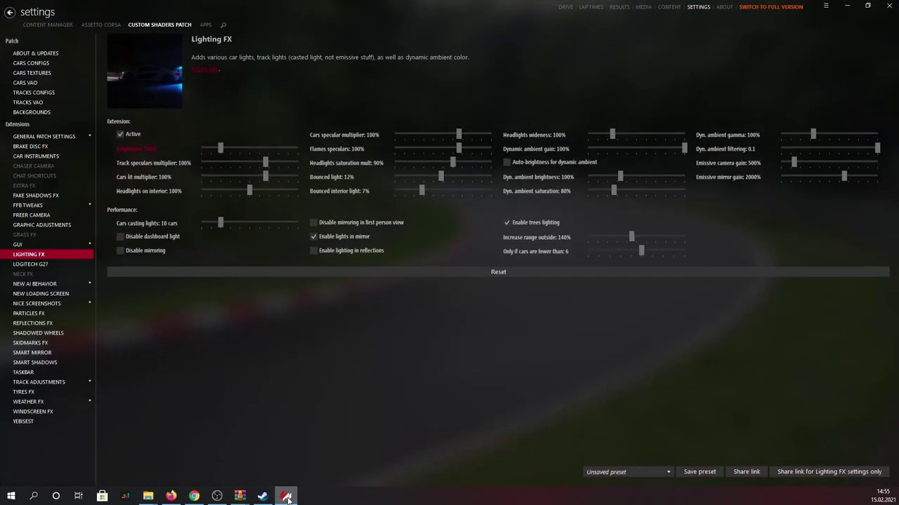
pyautogui.click(206, 25)
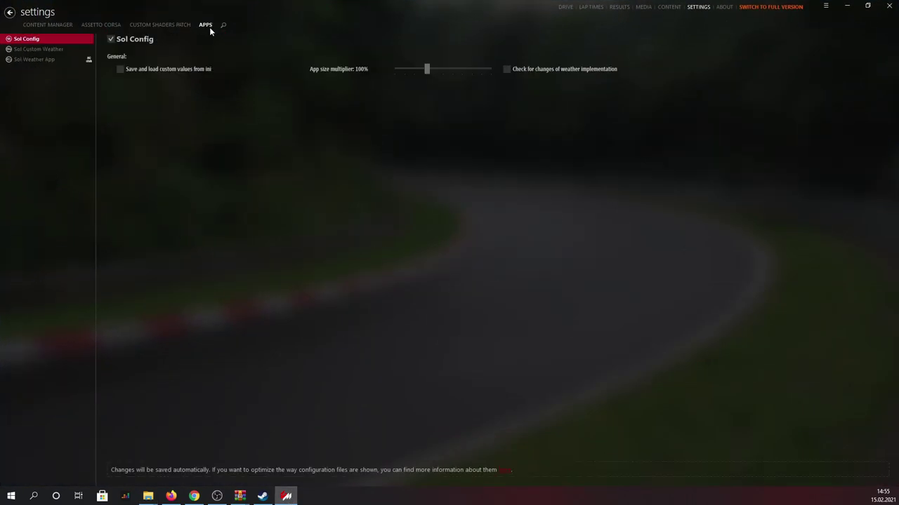
# In the Assetto Corsa video settings, choose __Sol as the post-processing filter.
pyautogui.click(115, 40)
pyautogui.click(115, 42)
pyautogui.click(98, 25)
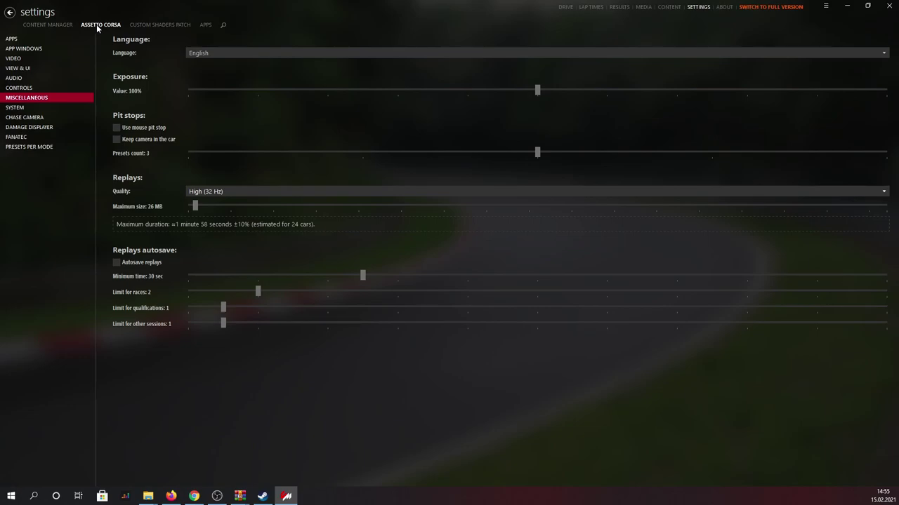
pyautogui.click(42, 59)
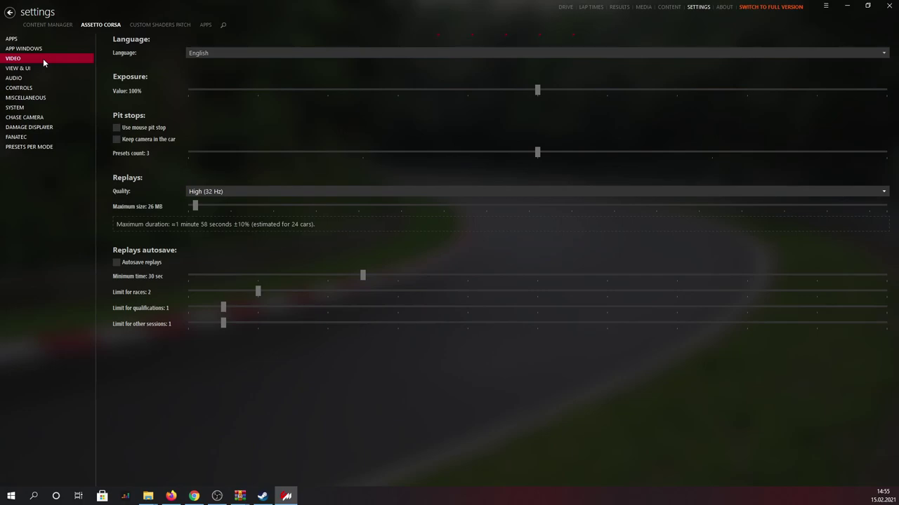
pyautogui.click(601, 67)
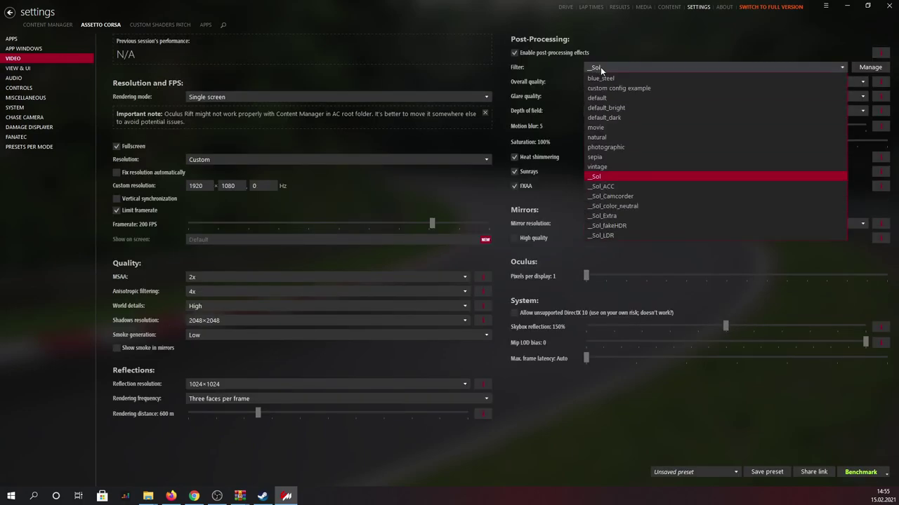
pyautogui.click(607, 177)
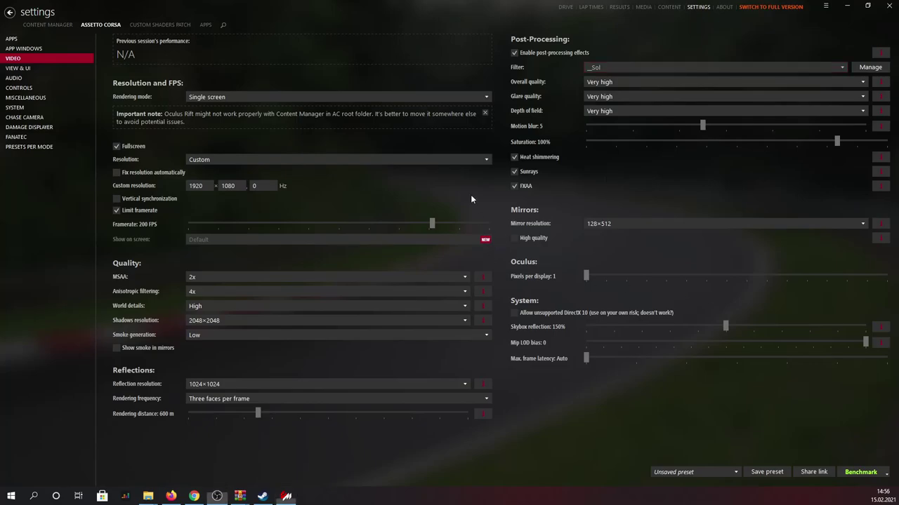
# Switch to the browser, download Circuit 24H Lemans 2017 from RaceDepartment as lemans_2017_2.5.rar, and minimize the browser.
pyautogui.click(171, 496)
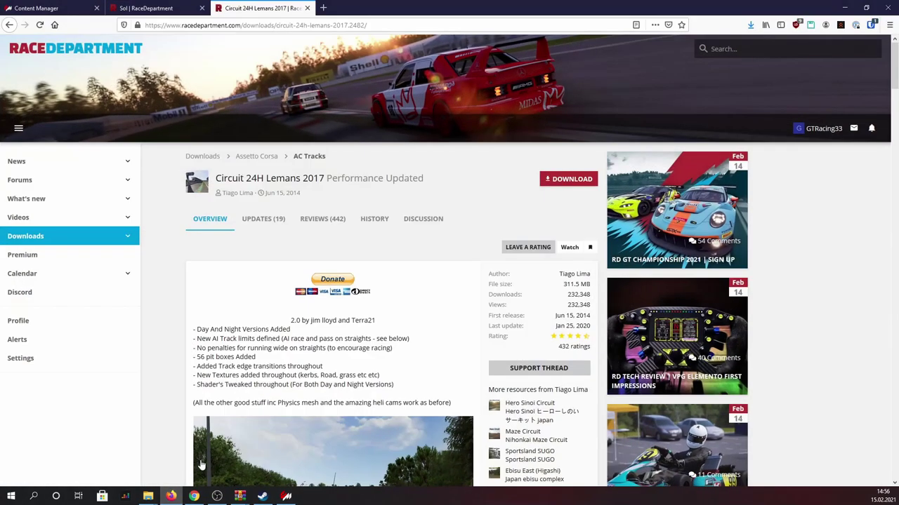
pyautogui.click(566, 180)
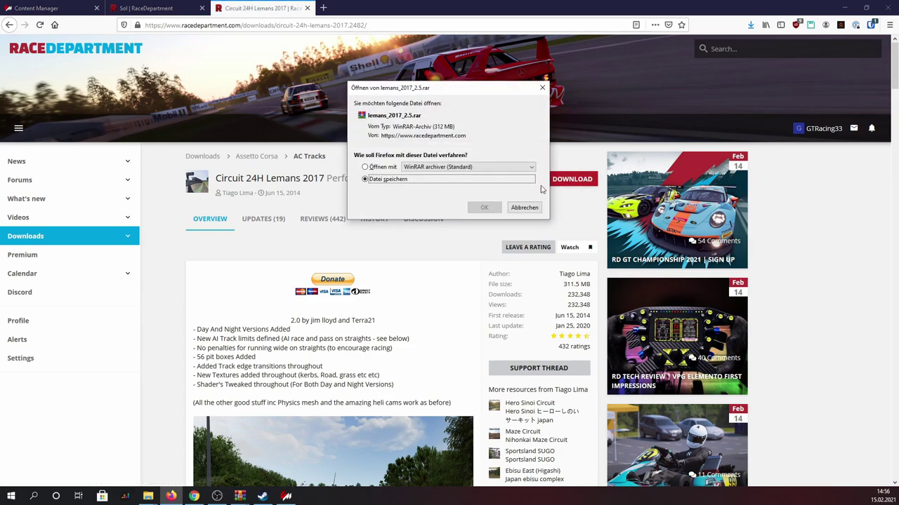
pyautogui.click(483, 208)
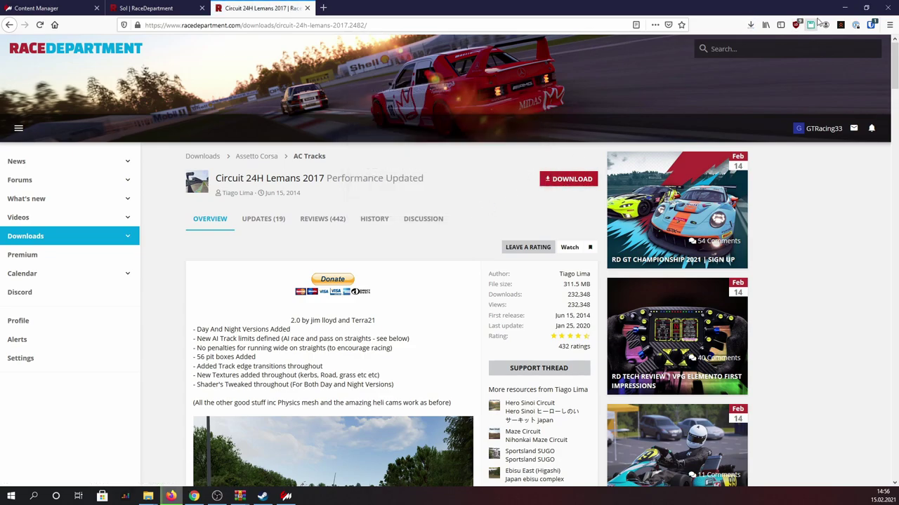
pyautogui.click(168, 497)
# Add lemans_2017_2.5.rar from the Downloads folder to Content Manager, minimize the folder window and dismiss the download hint.
pyautogui.moveTo(148, 496)
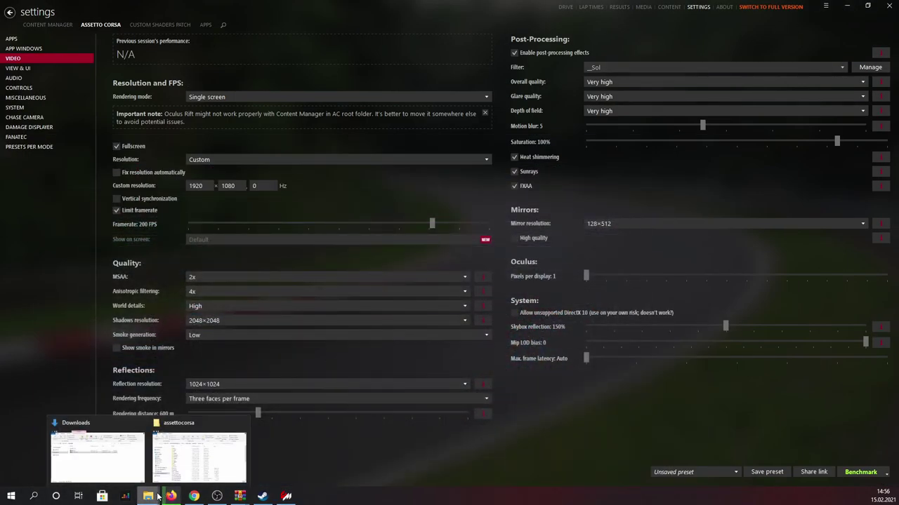
pyautogui.click(109, 457)
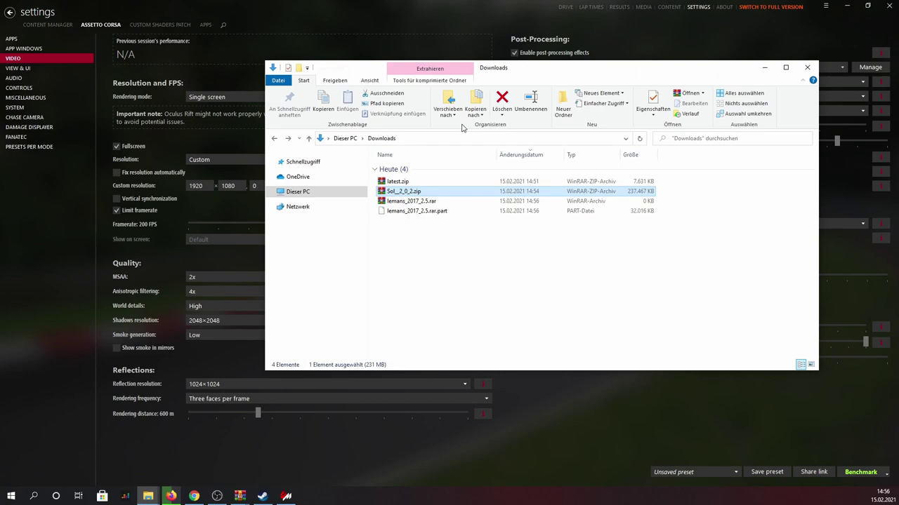
pyautogui.click(441, 206)
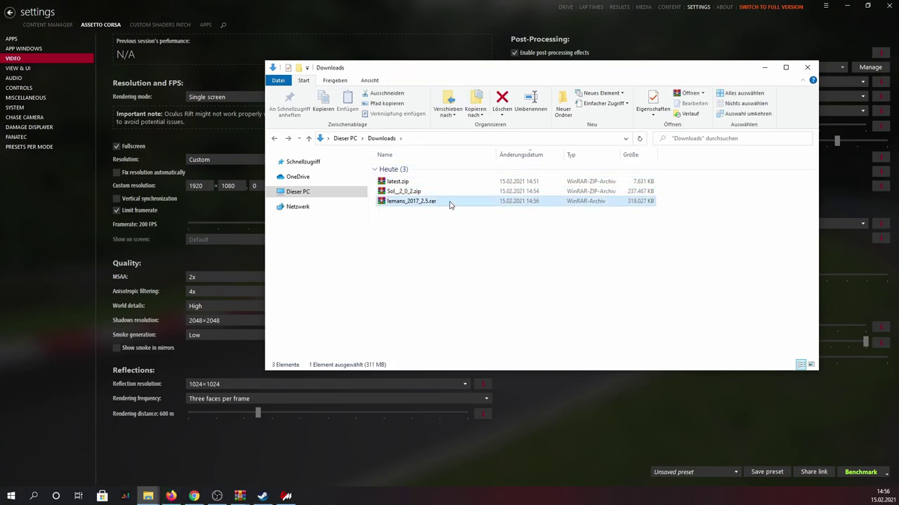
pyautogui.moveTo(450, 205); pyautogui.dragTo(573, 429)
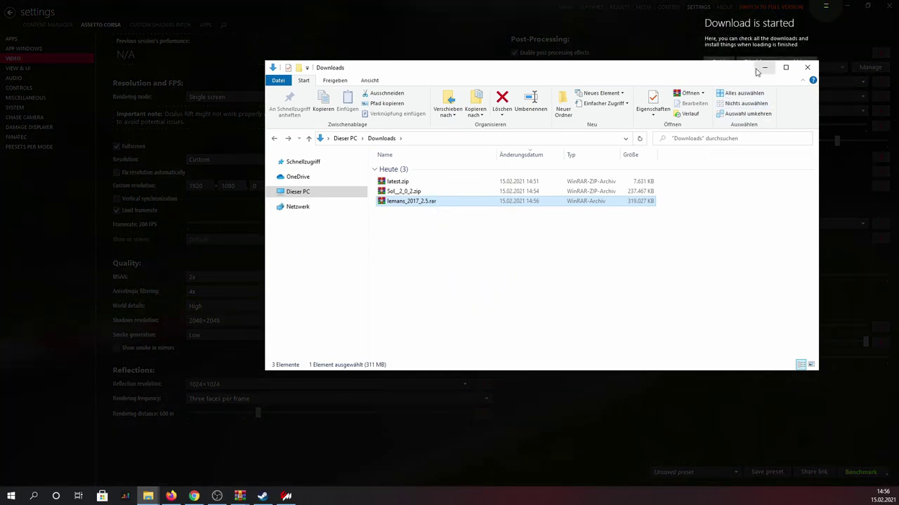
pyautogui.click(764, 67)
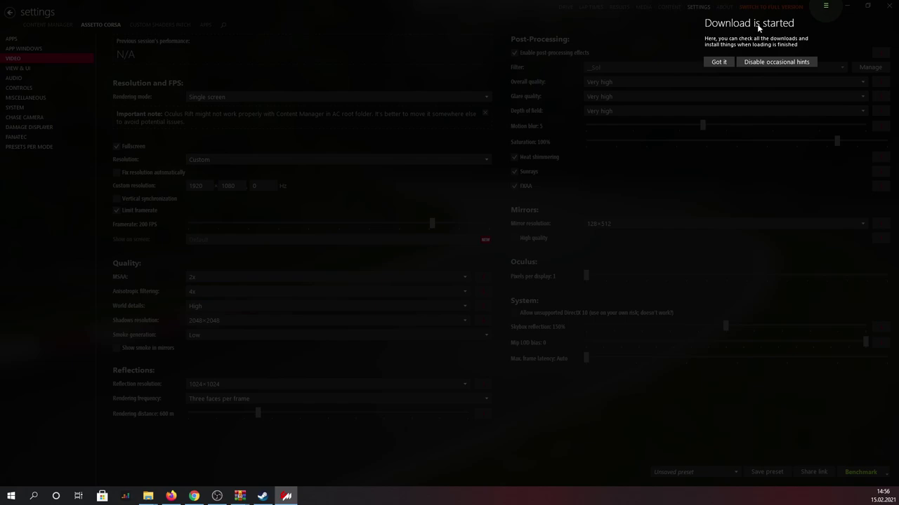
pyautogui.click(719, 62)
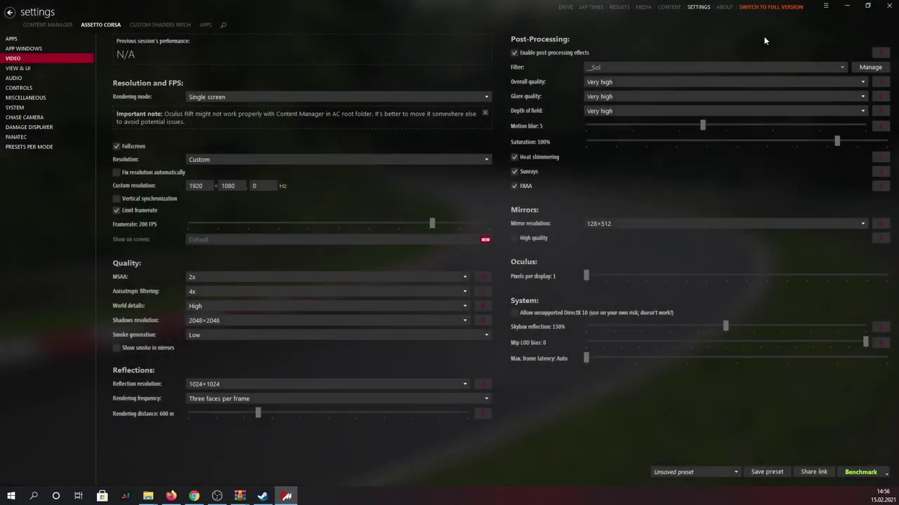
# Install the pending lemans_2017_2.5.rar track with all its layouts, updating over existing files.
pyautogui.click(826, 9)
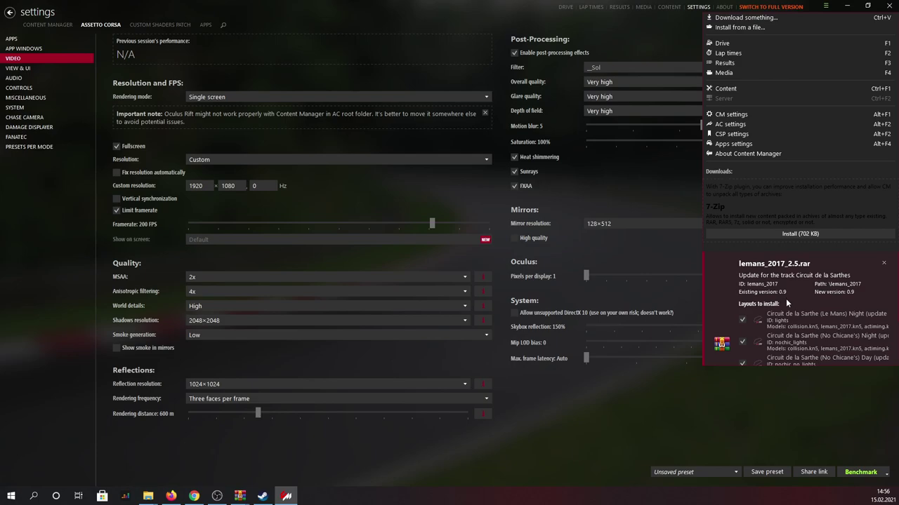
pyautogui.scroll(-2, 785, 298)
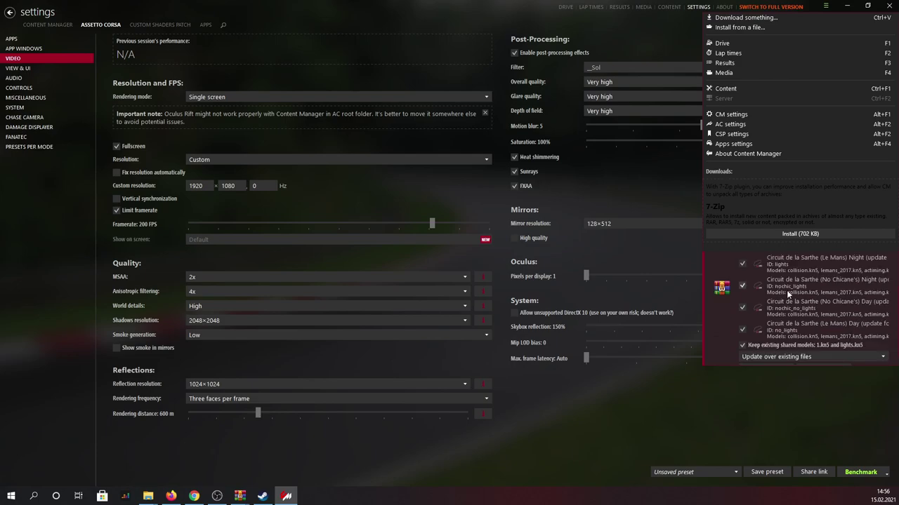
pyautogui.scroll(-1, 786, 299)
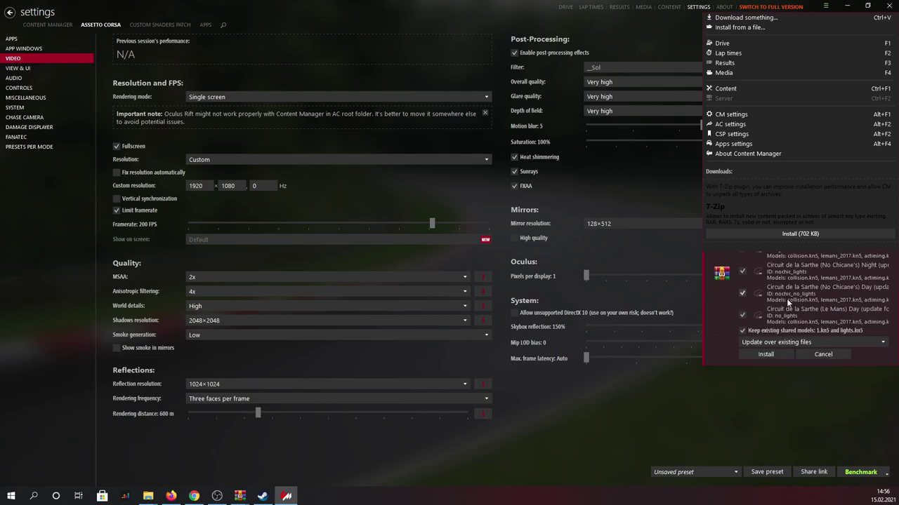
pyautogui.click(766, 353)
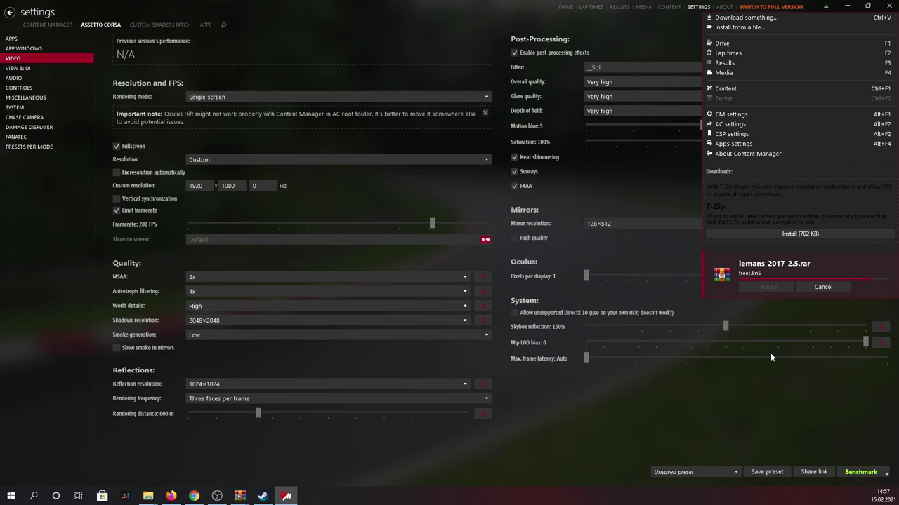
pyautogui.click(650, 262)
# Set the track of the quick single race to France's Circuit de la Sarthe (Le Mans) Day.
pyautogui.click(565, 7)
pyautogui.click(160, 71)
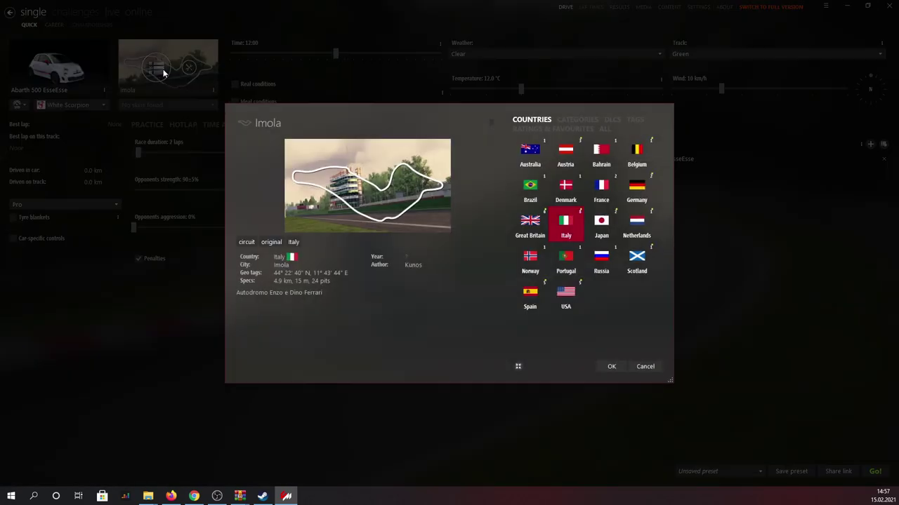
pyautogui.click(608, 188)
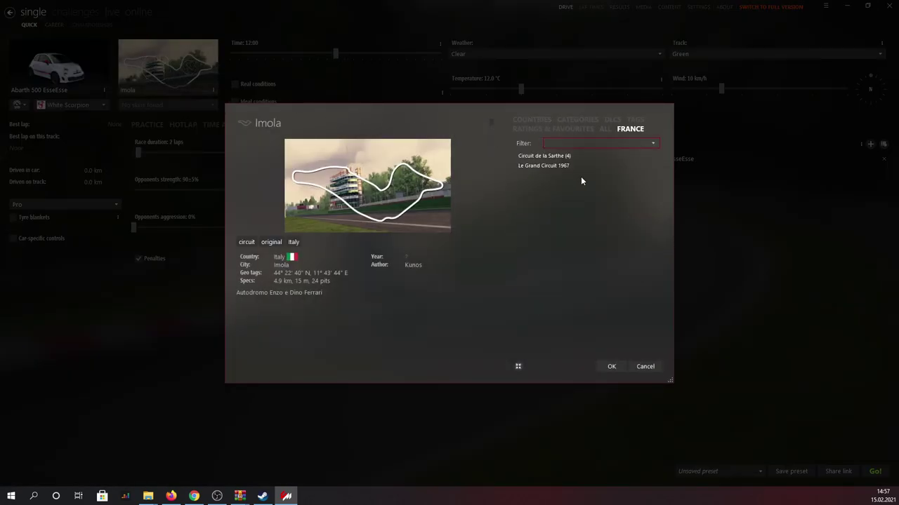
pyautogui.click(545, 157)
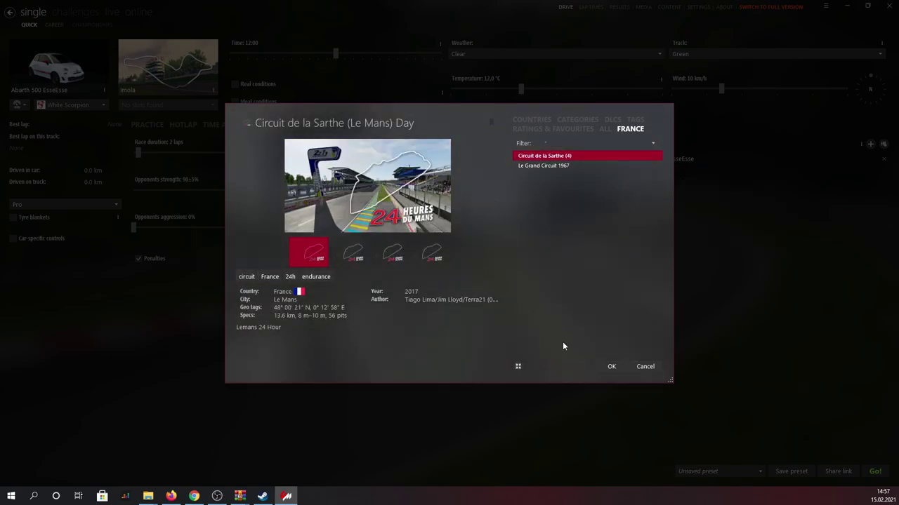
pyautogui.click(609, 368)
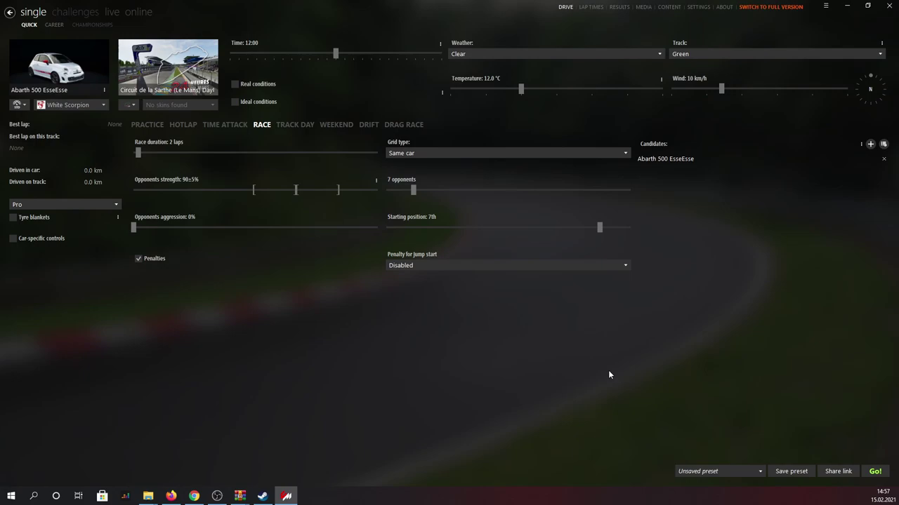